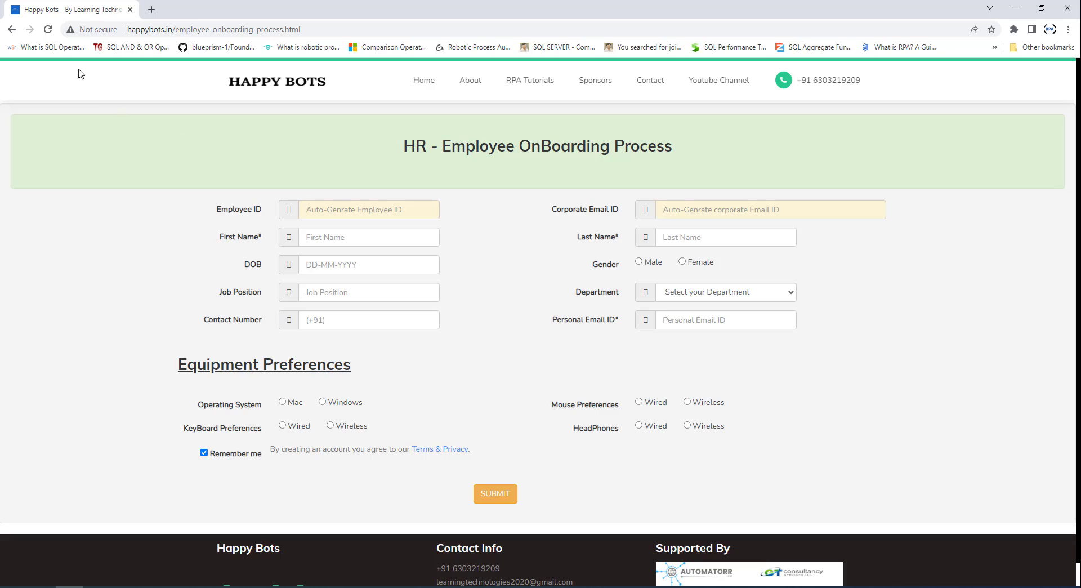
# Step: Reload the Happy Bots HR employee onboarding form in Chrome
pyautogui.click(48, 29)
# Step: Check the First Name element's selector input[id="first_name"] in Power Automate, then return to Chrome
pyautogui.click(178, 587)
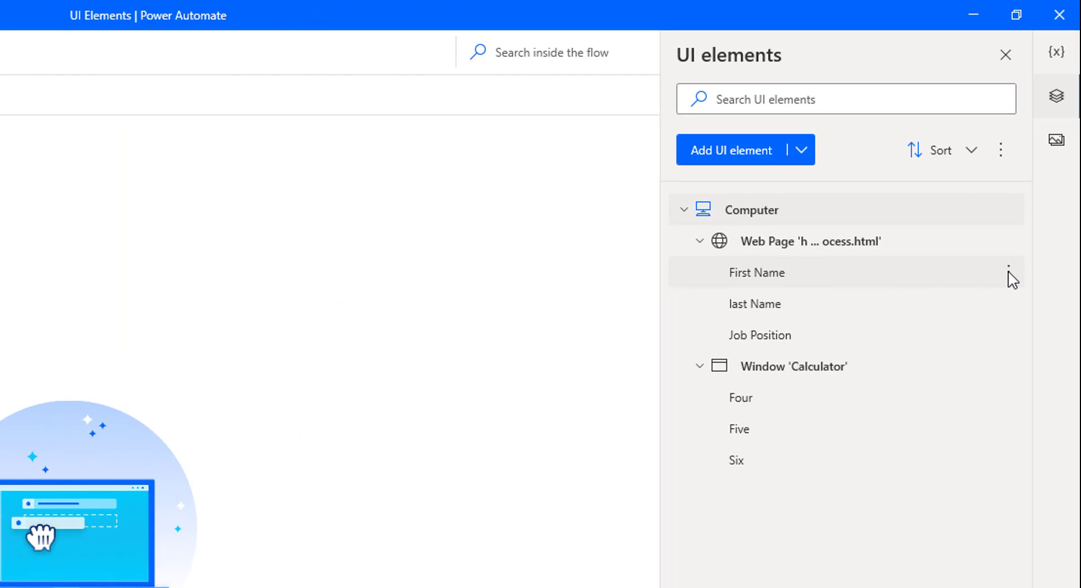
pyautogui.click(1007, 274)
pyautogui.click(872, 288)
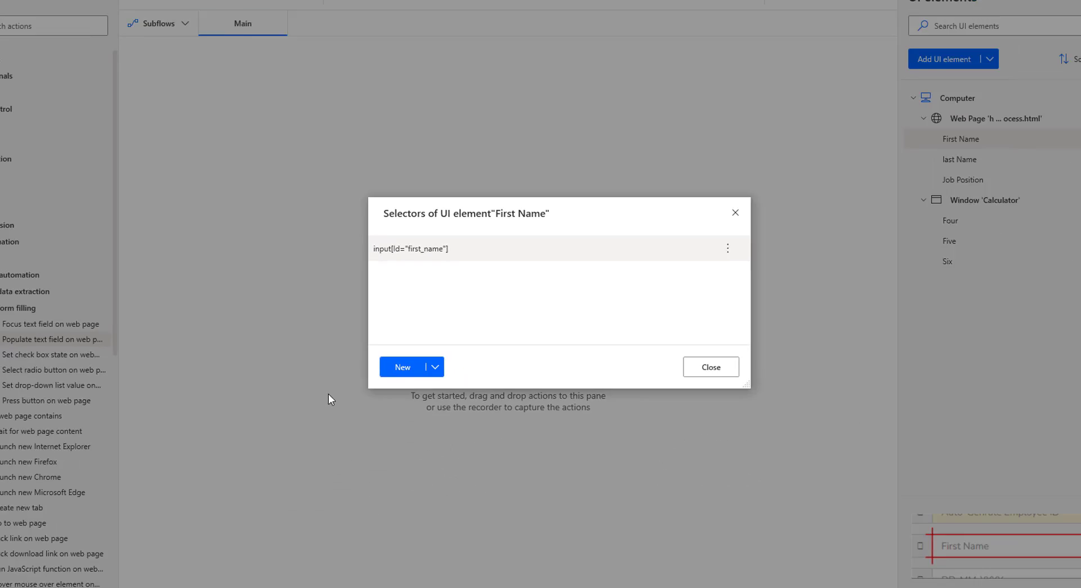
pyautogui.click(70, 585)
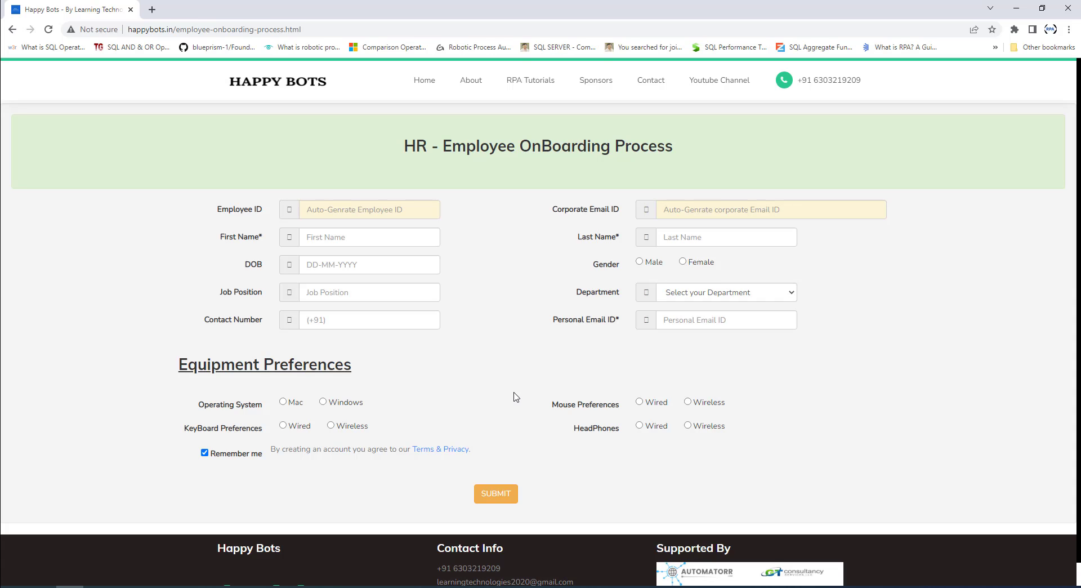
# Step: Open DevTools and inspect the First Name input's markup, showing id first_name
pyautogui.rightClick(485, 294)
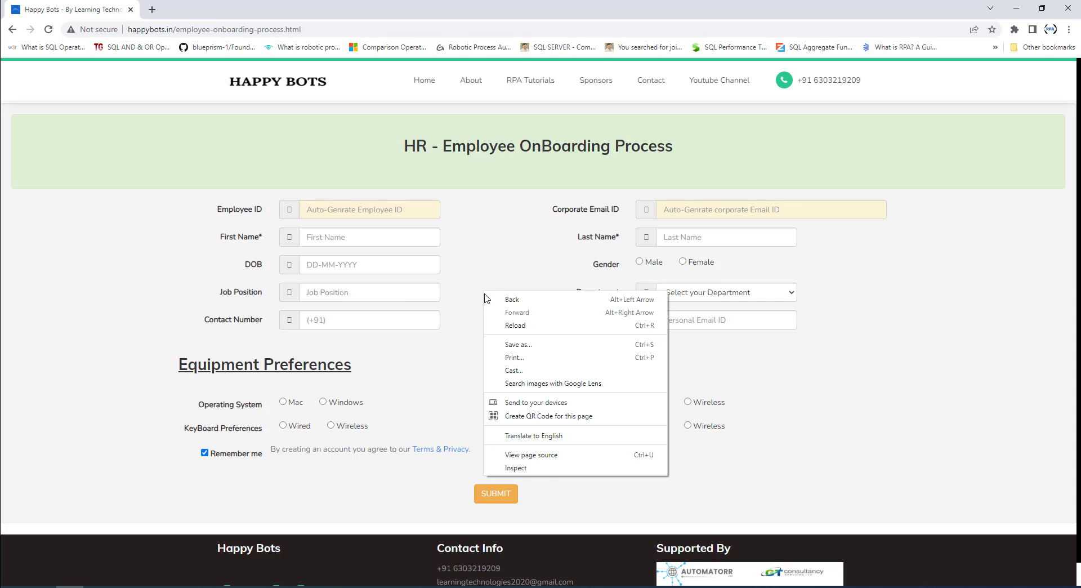
pyautogui.click(534, 473)
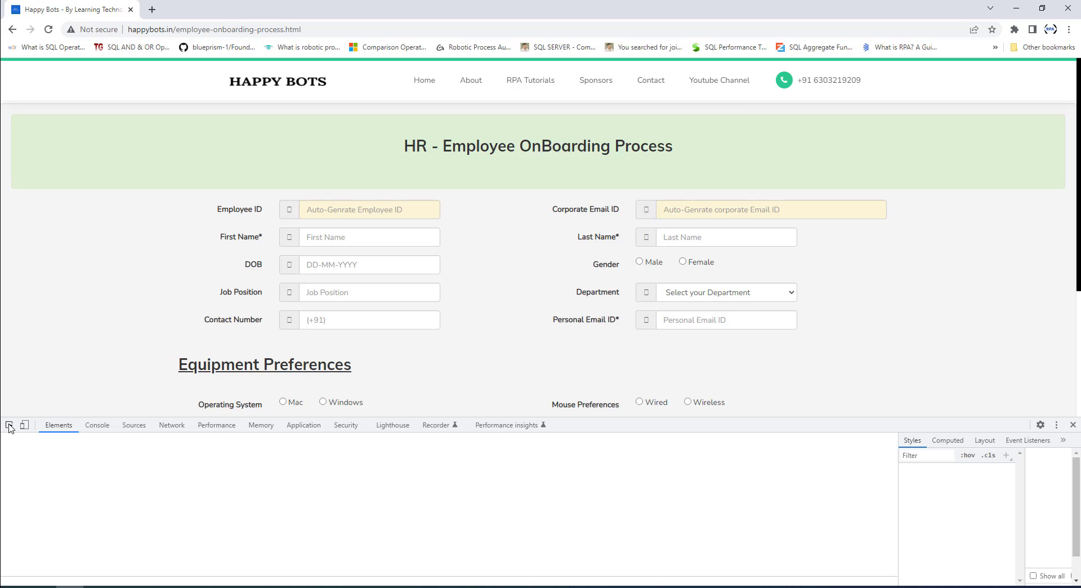
pyautogui.click(330, 239)
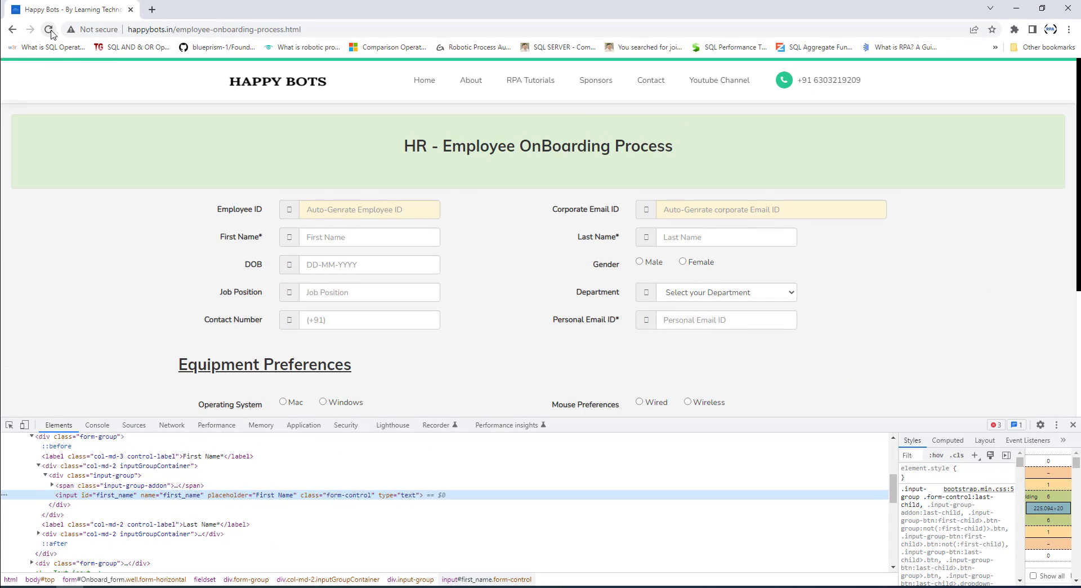
# Step: Reload the onboarding page, re-inspect the First Name input, and close DevTools
pyautogui.click(49, 29)
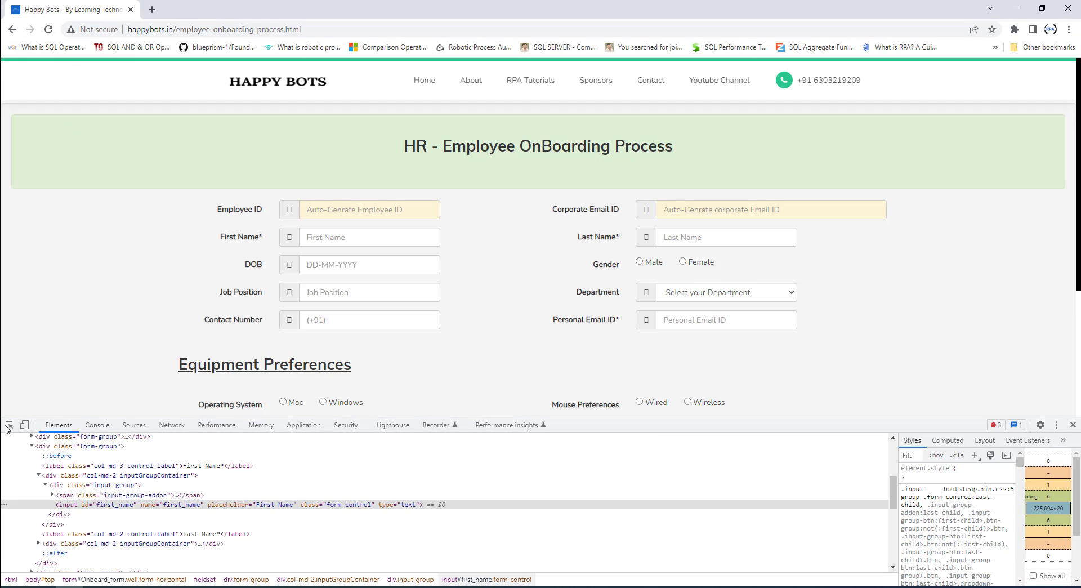
pyautogui.click(8, 426)
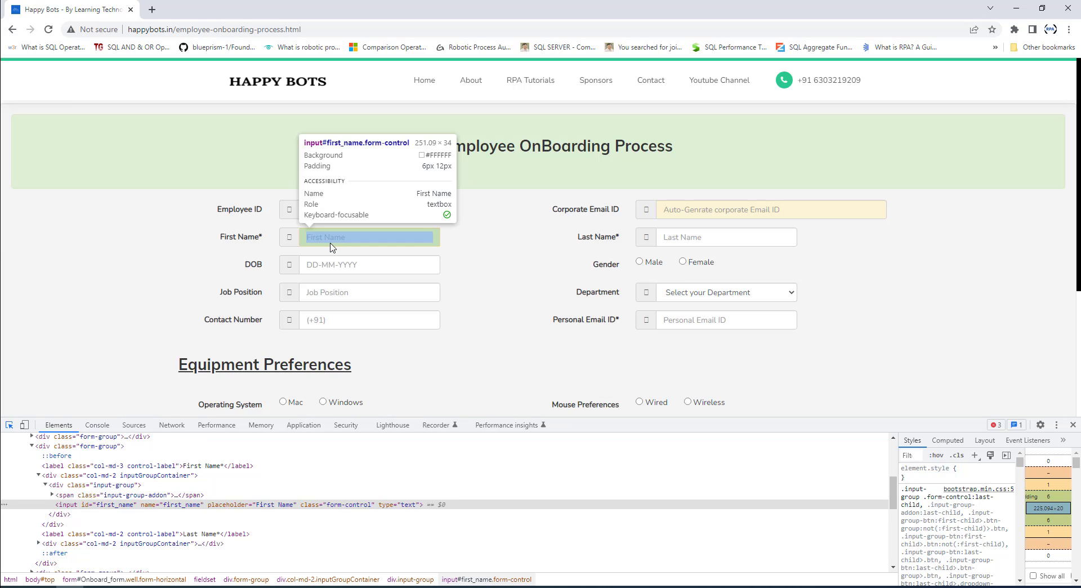
pyautogui.click(329, 242)
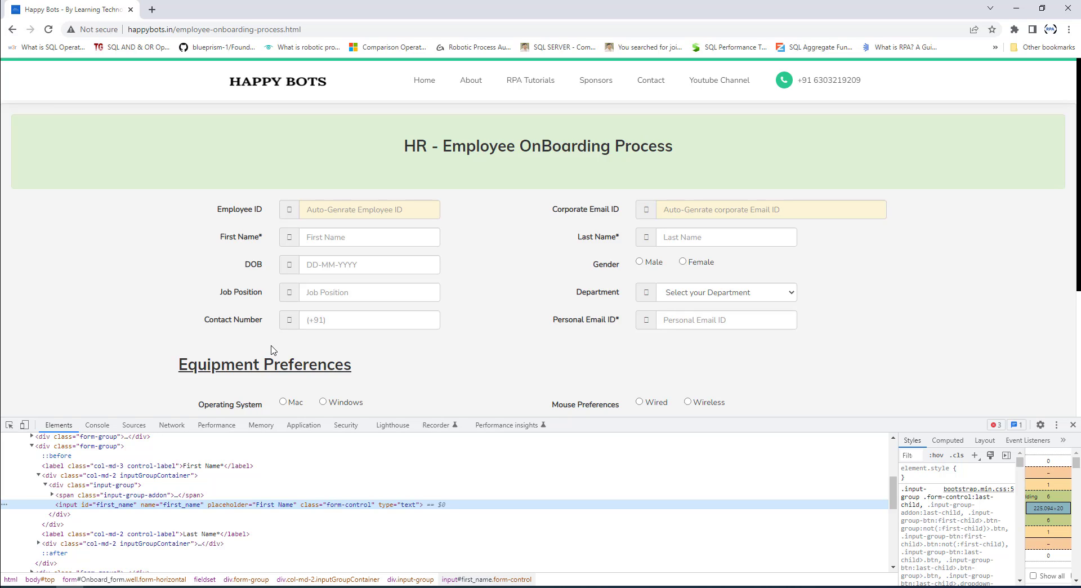
pyautogui.click(1073, 425)
pyautogui.click(341, 26)
# Step: Open rpachallenge.com and inspect its Email input, revealing the random id QuONn
pyautogui.write('rpacha')
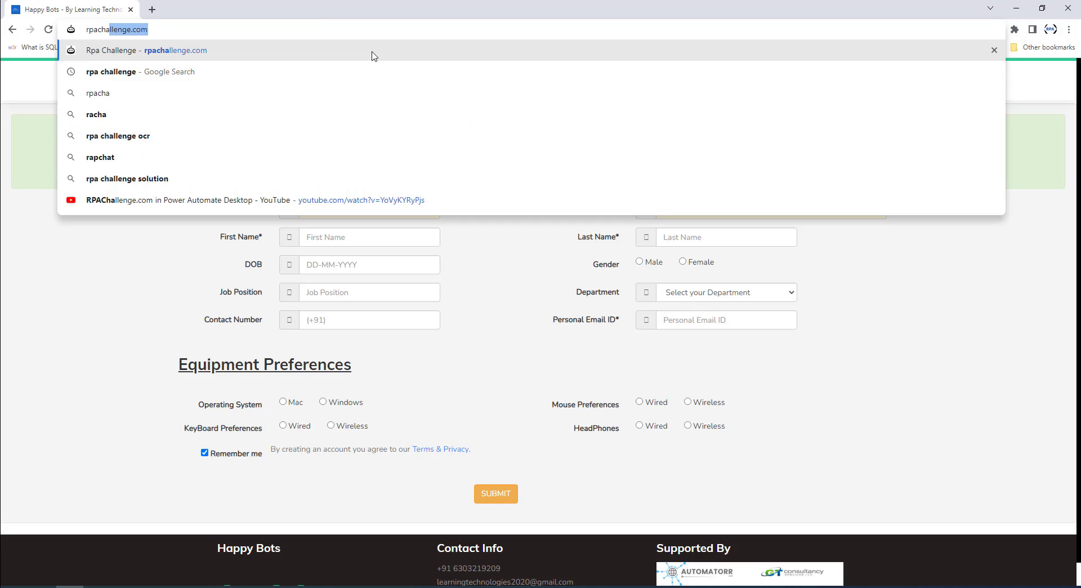
pyautogui.click(297, 50)
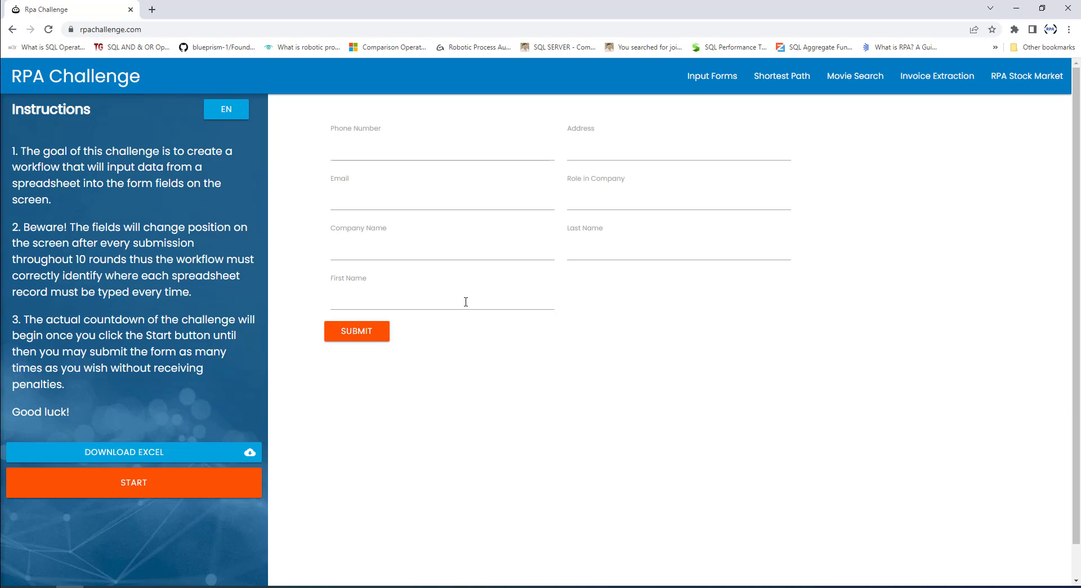
pyautogui.rightClick(476, 369)
pyautogui.click(521, 548)
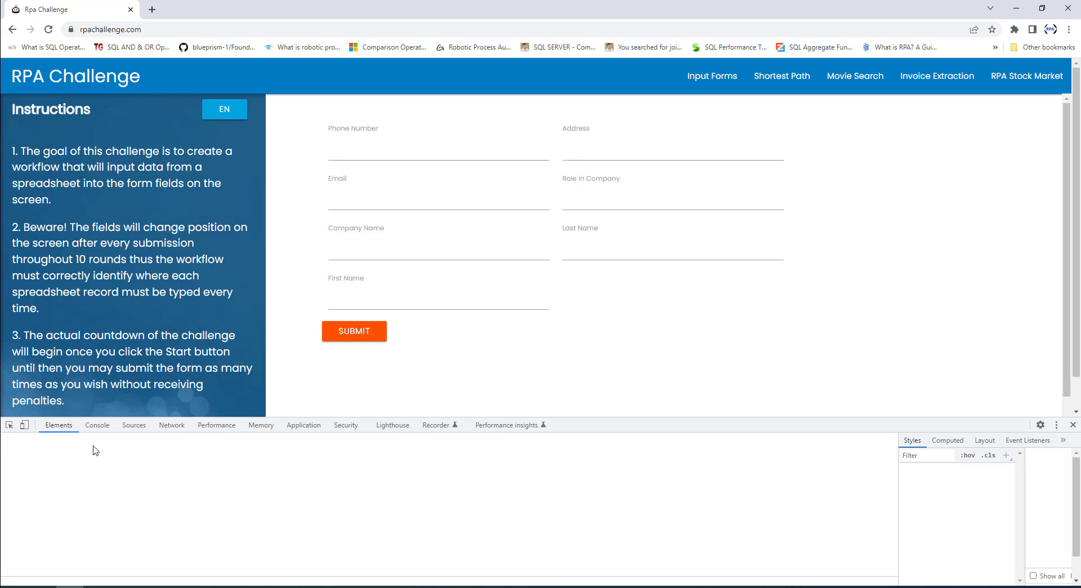
pyautogui.click(9, 425)
pyautogui.click(342, 234)
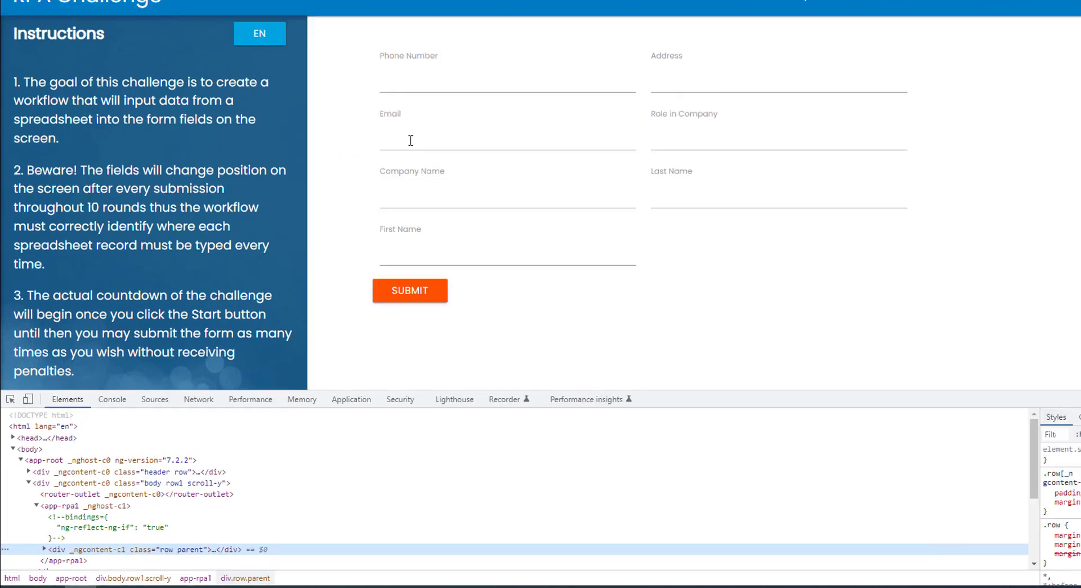
pyautogui.click(355, 201)
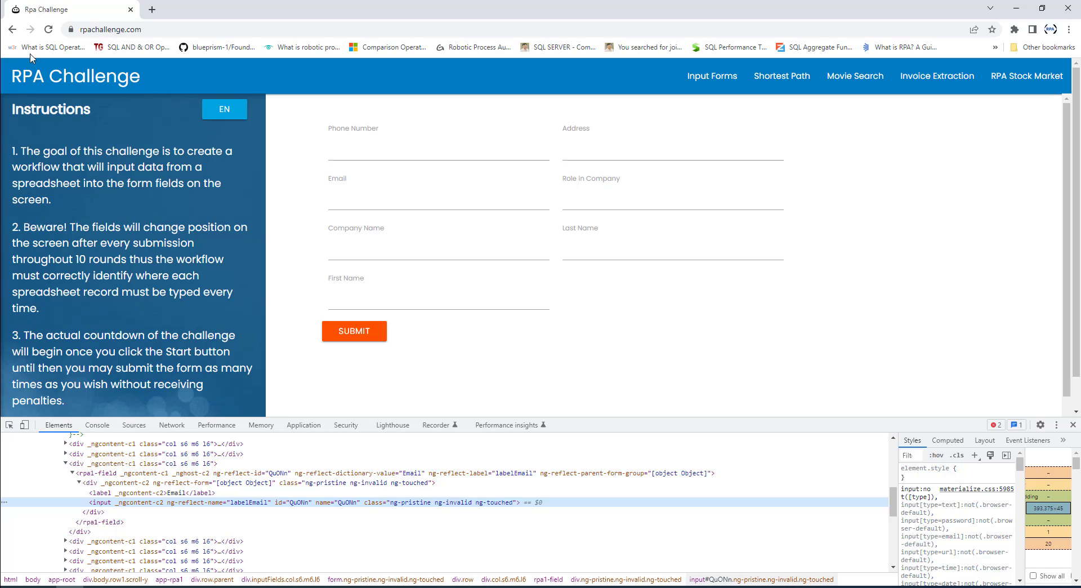
# Step: Reload rpachallenge.com, re-inspect the Email input showing new id uydjL, and close DevTools
pyautogui.click(49, 29)
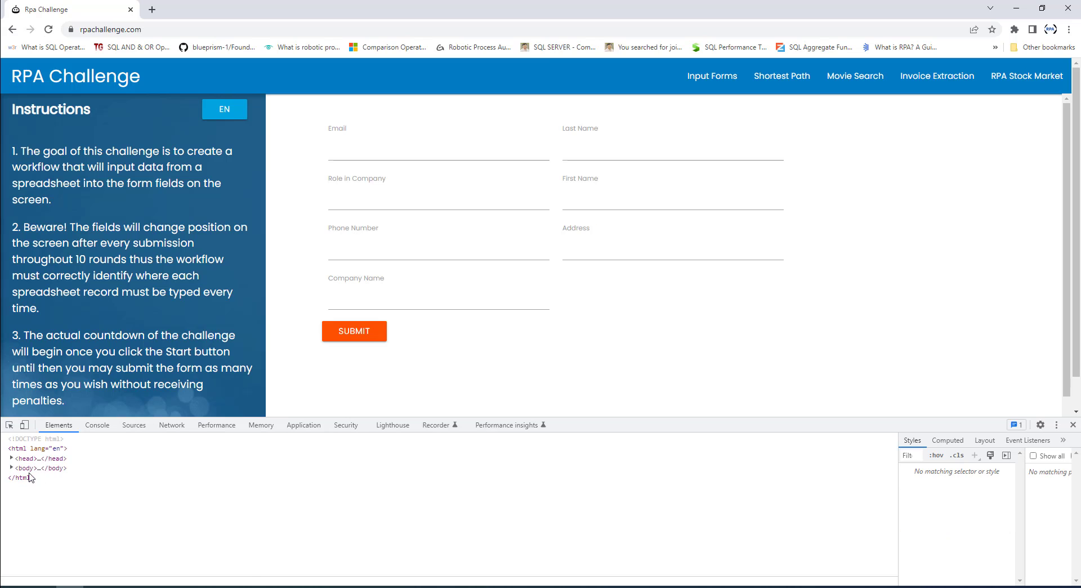
pyautogui.click(10, 426)
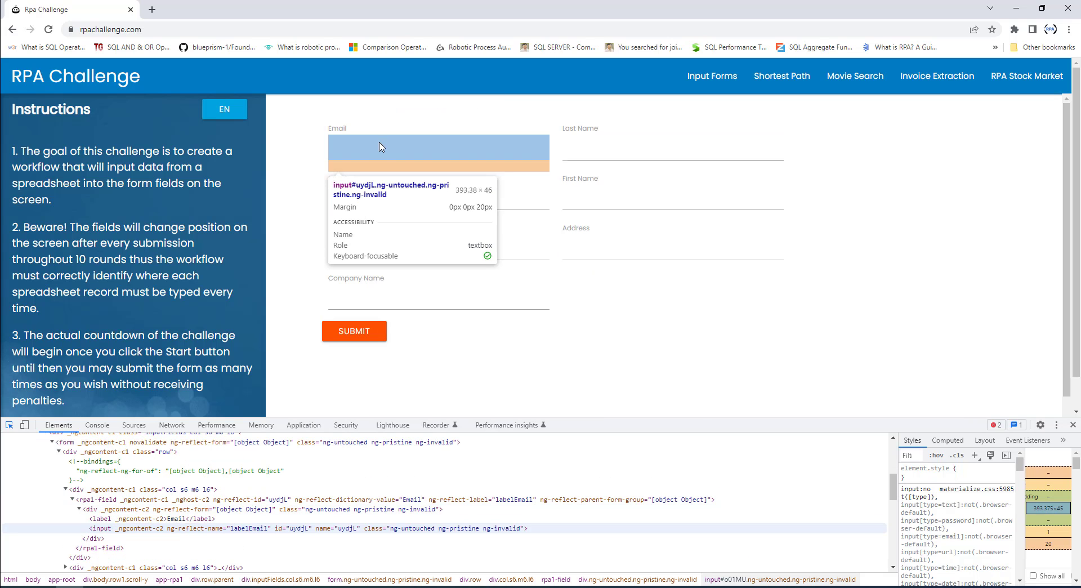
pyautogui.click(377, 150)
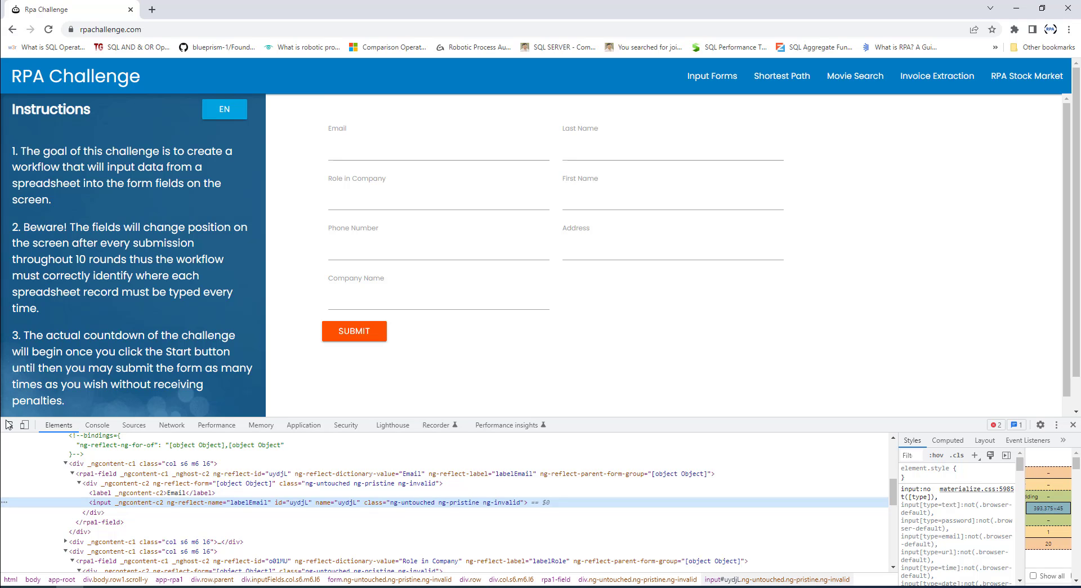
pyautogui.click(1073, 425)
# Step: In Power Automate, launch Add UI element to pick the Email field on RPA Challenge
pyautogui.hotkey('alt', 'Tab')
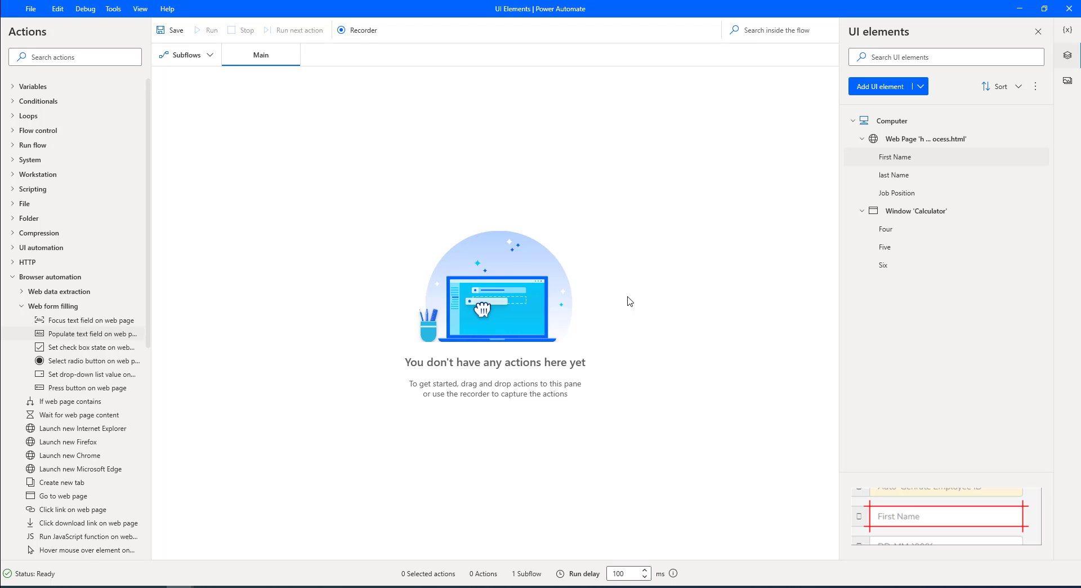
pyautogui.click(880, 86)
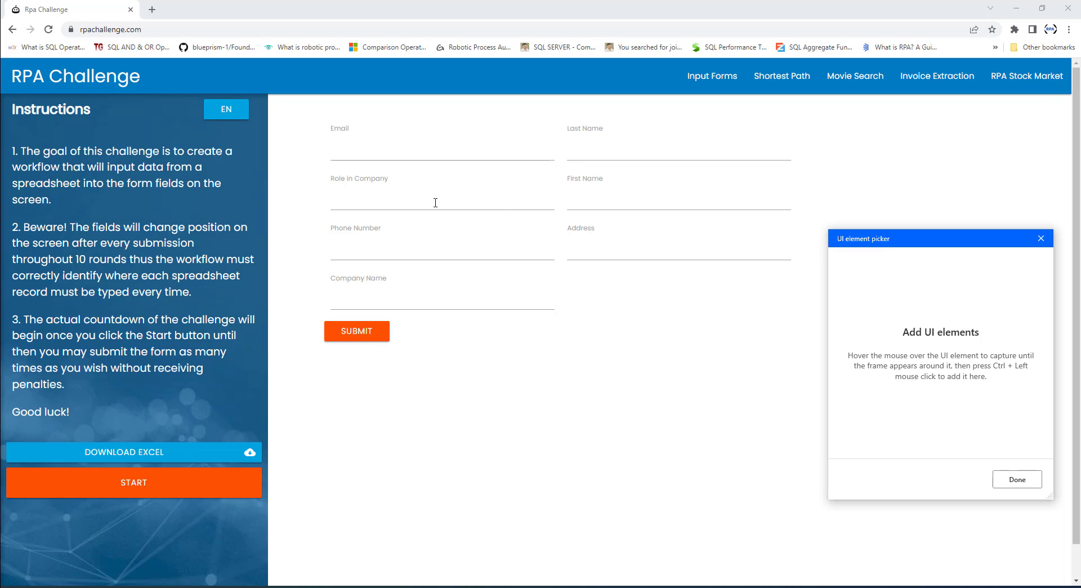
pyautogui.keyDown('ctrl'); pyautogui.click(409, 151); pyautogui.keyUp('ctrl')
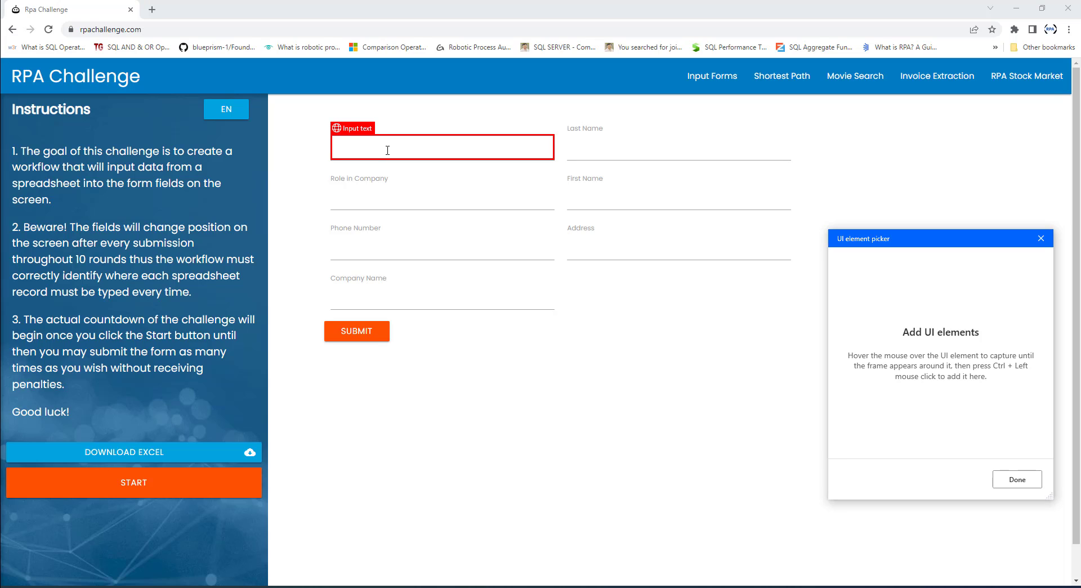
# Step: Capture the Email field, reload, capture the relocated Email field again, and finish picking
pyautogui.keyDown('ctrl'); pyautogui.click(387, 150); pyautogui.keyUp('ctrl')
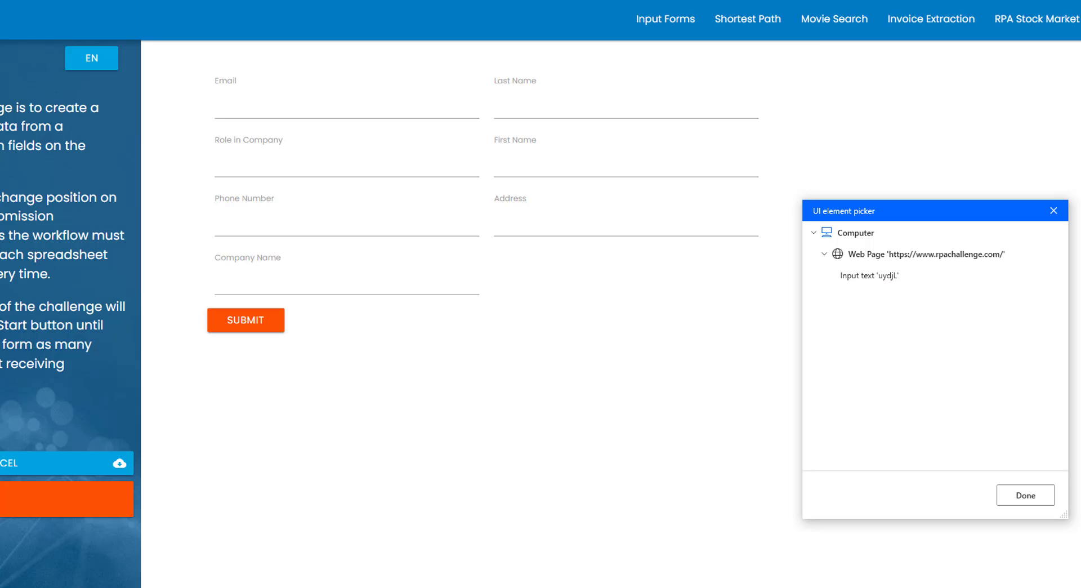
pyautogui.click(48, 34)
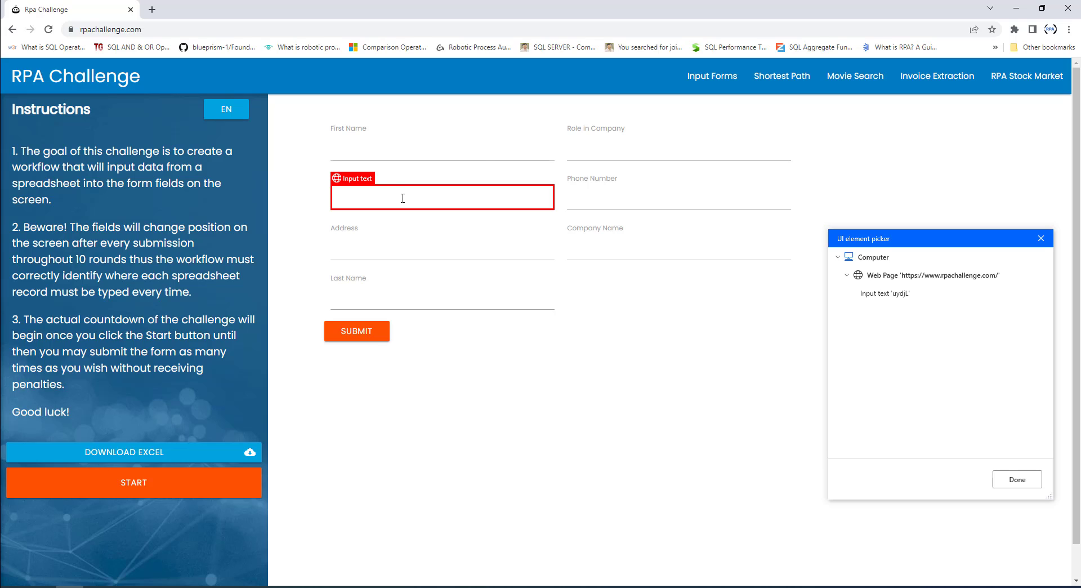
pyautogui.keyDown('ctrl'); pyautogui.click(402, 197); pyautogui.keyUp('ctrl')
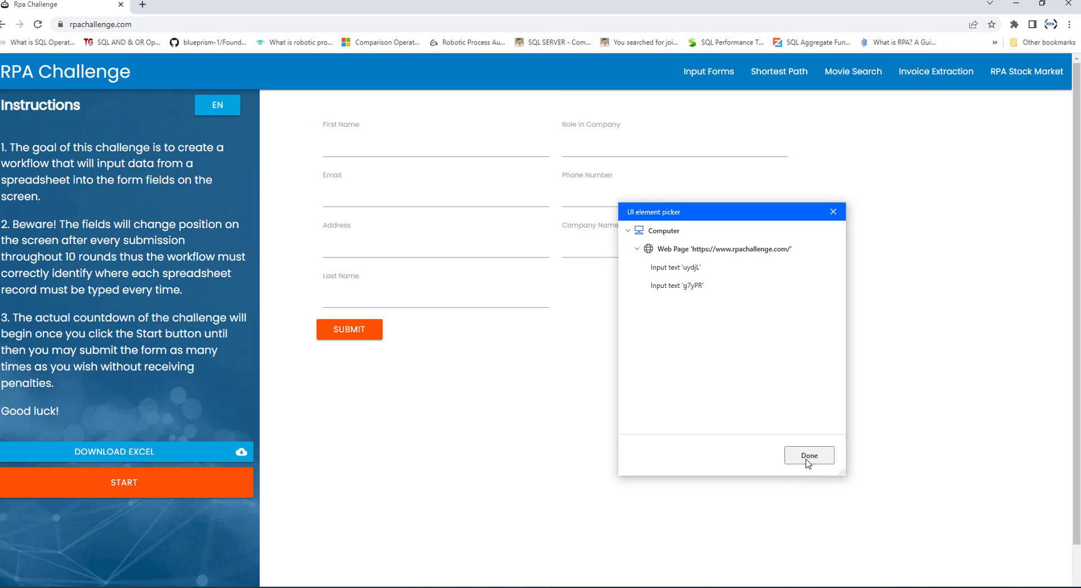
pyautogui.click(765, 447)
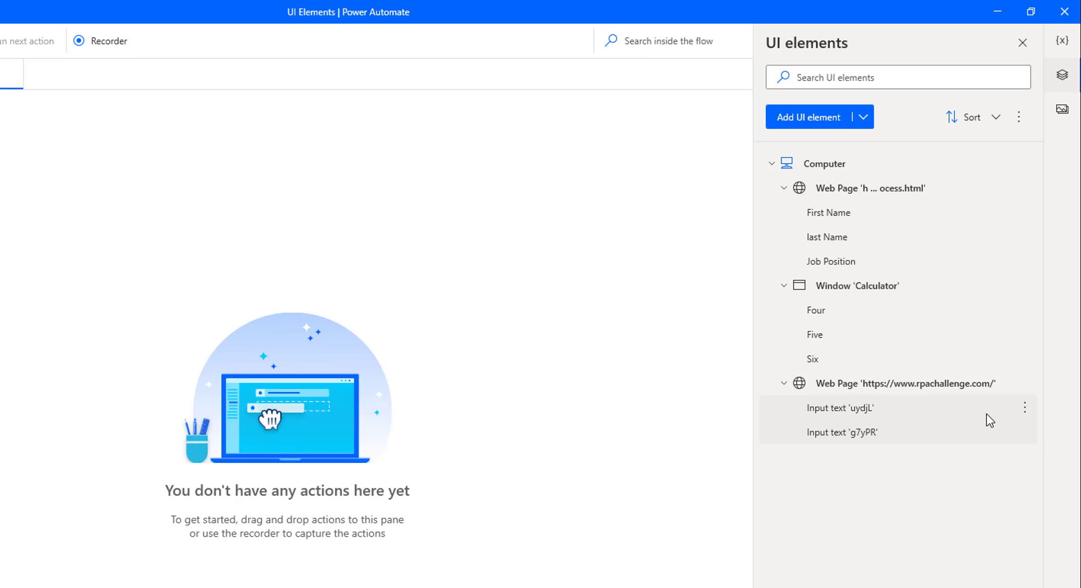
# Step: Rename the captured 'uydjL' input element to Email1
pyautogui.click(889, 412)
pyautogui.press('F2')
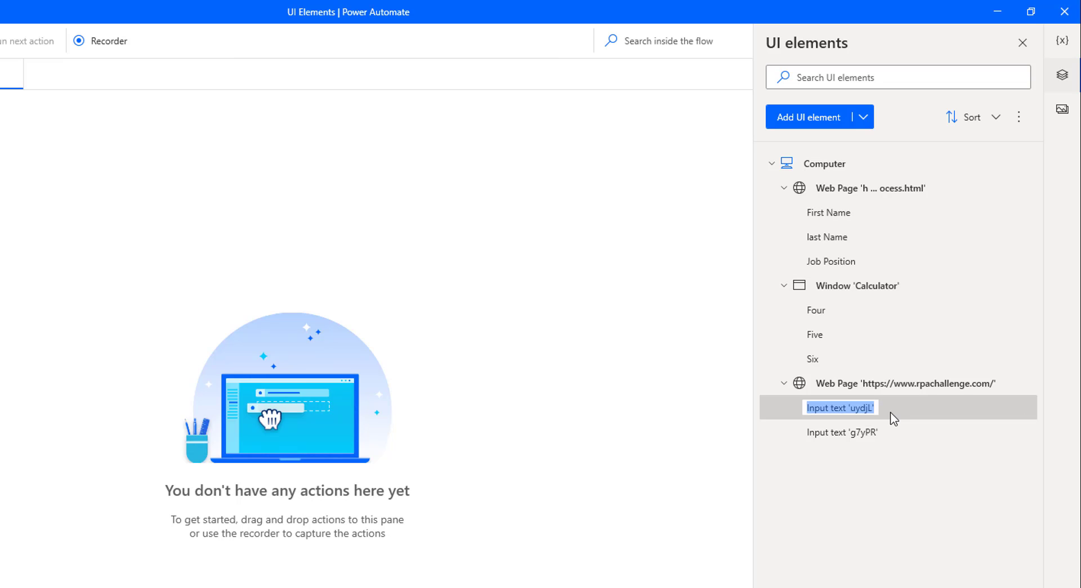
pyautogui.write('Email1')
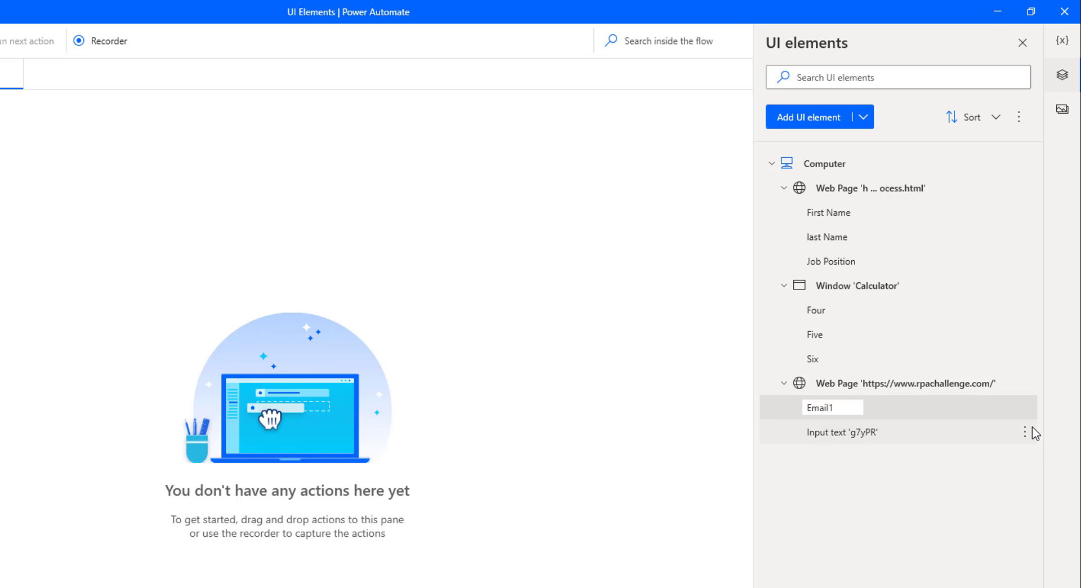
# Step: Delete the 'g7yPR' input element from the rpachallenge.com page
pyautogui.click(1024, 431)
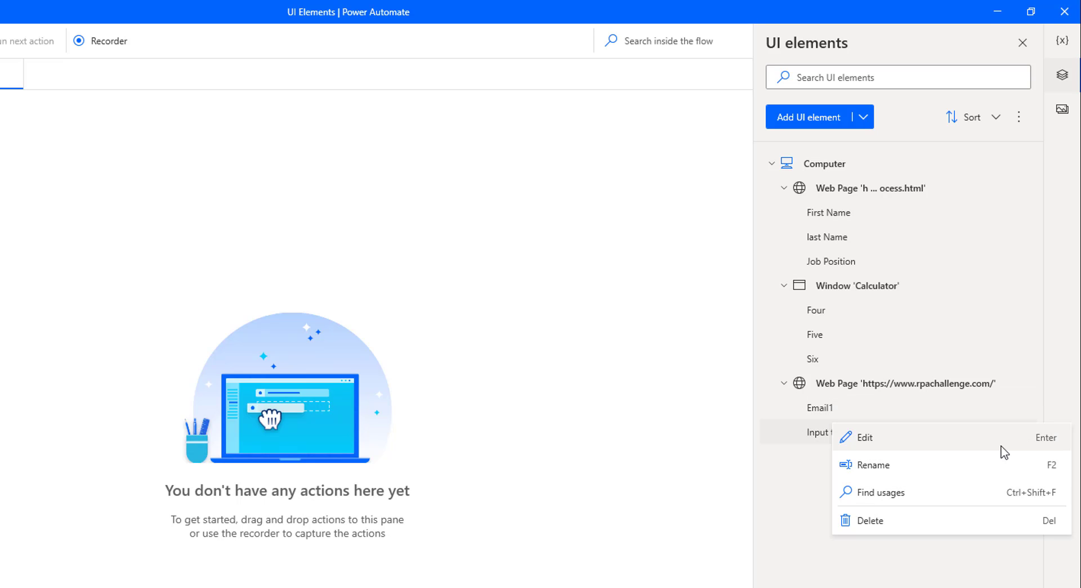
pyautogui.click(872, 528)
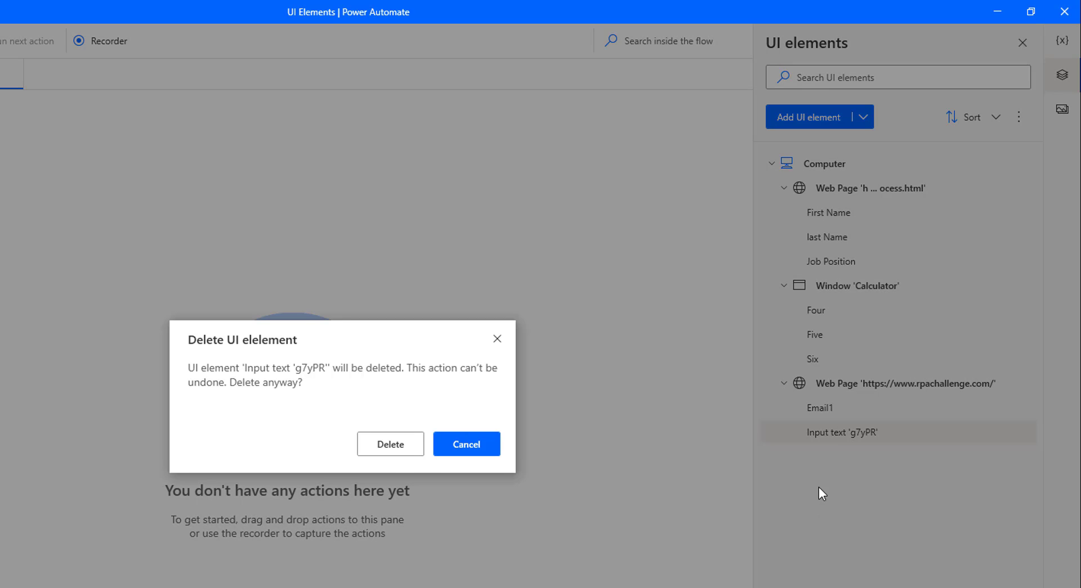
pyautogui.click(390, 444)
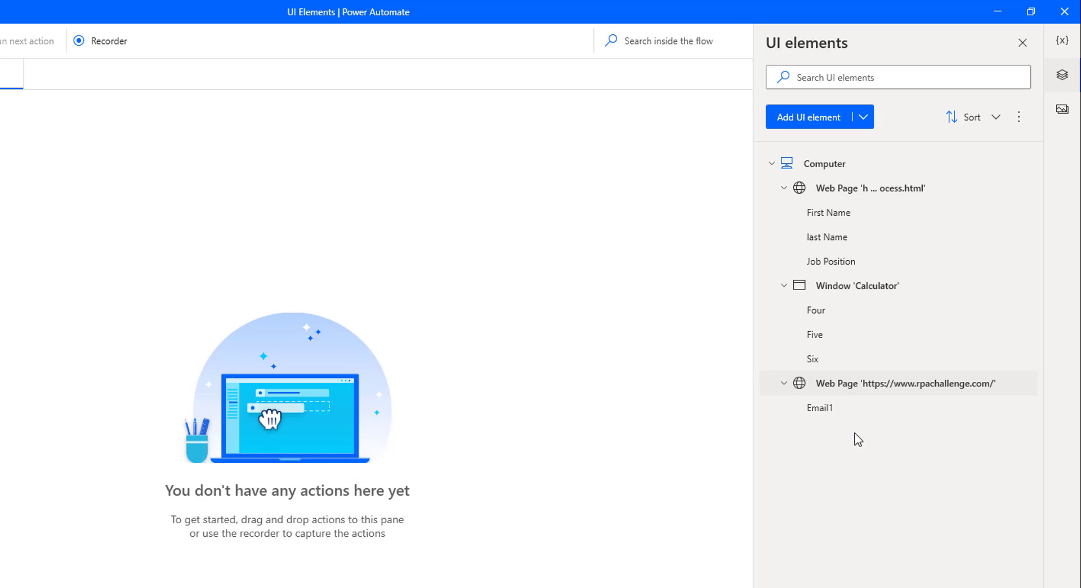
pyautogui.click(848, 408)
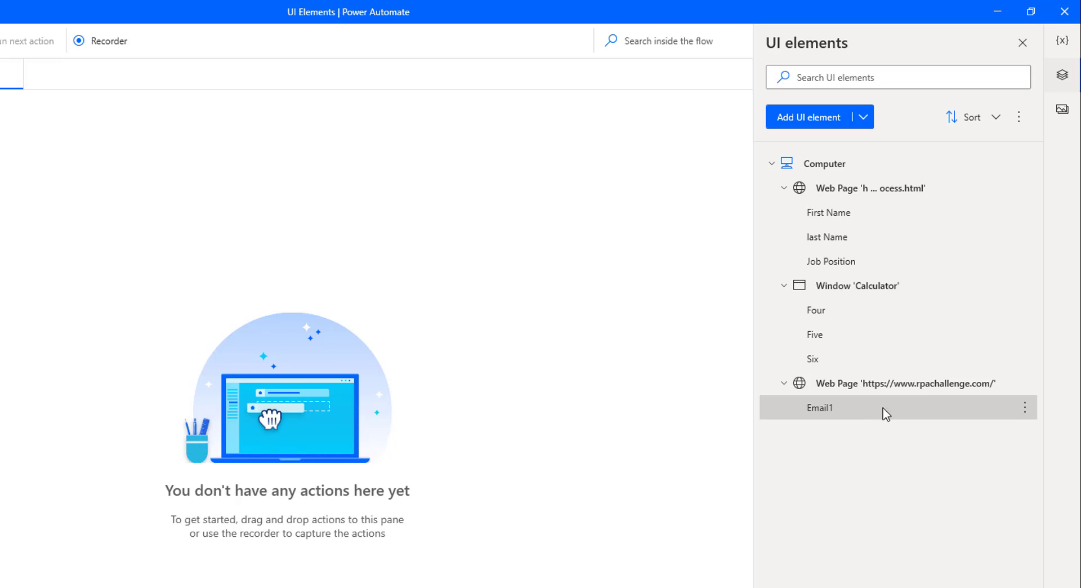
pyautogui.click(1023, 410)
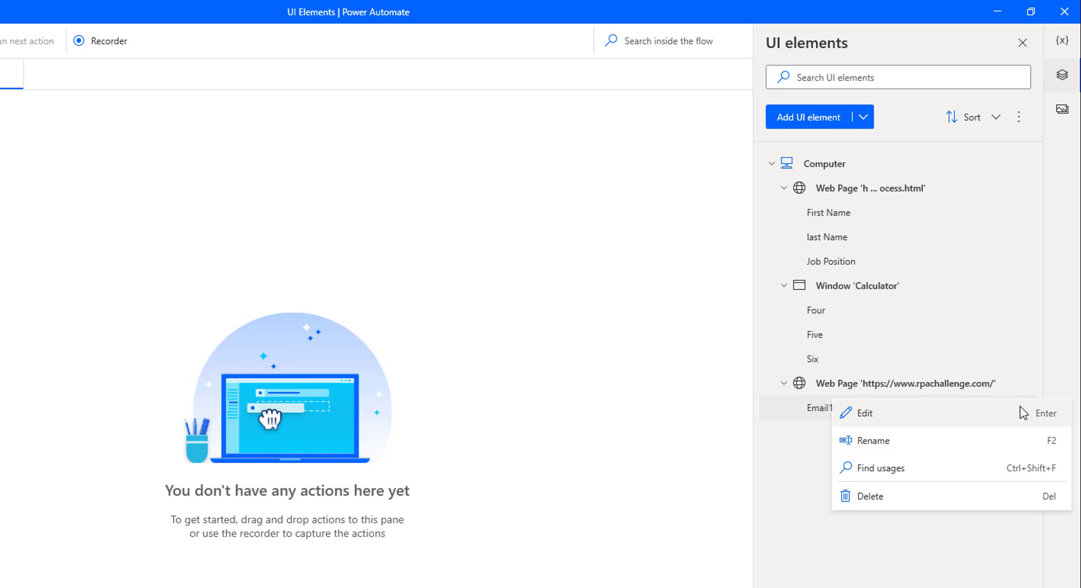
# Step: Open Email1's input[Id="uydjL"] selector in the Selector builder and review its page hierarchy
pyautogui.click(927, 418)
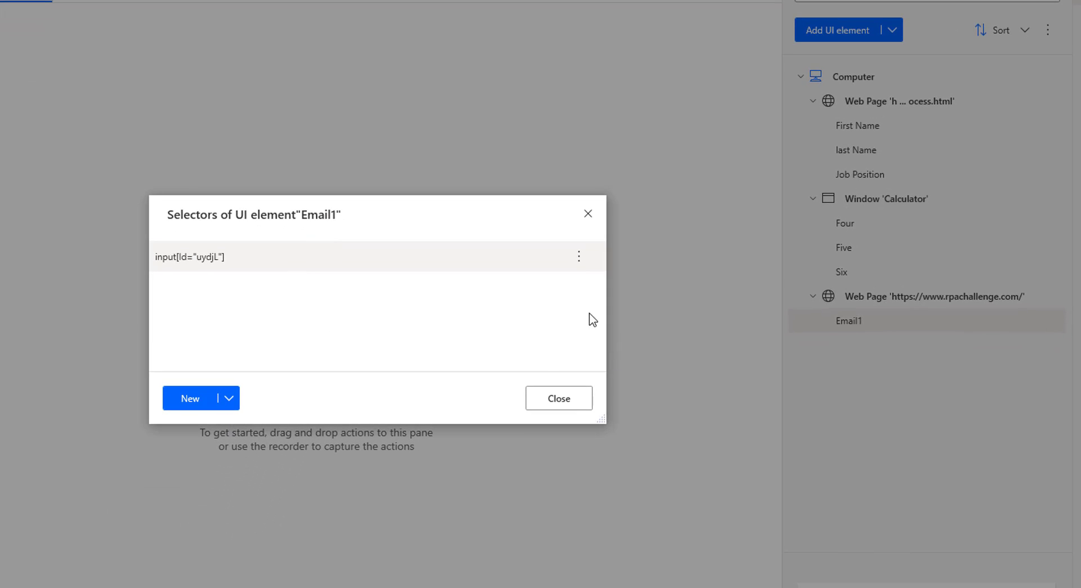
pyautogui.click(578, 257)
pyautogui.click(604, 266)
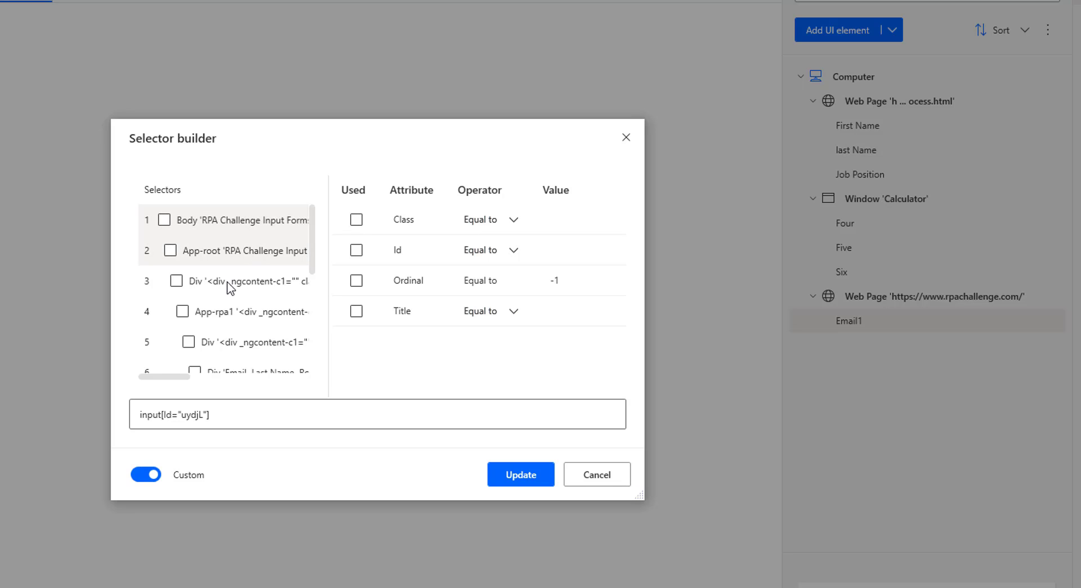
pyautogui.scroll(-1, 230, 289)
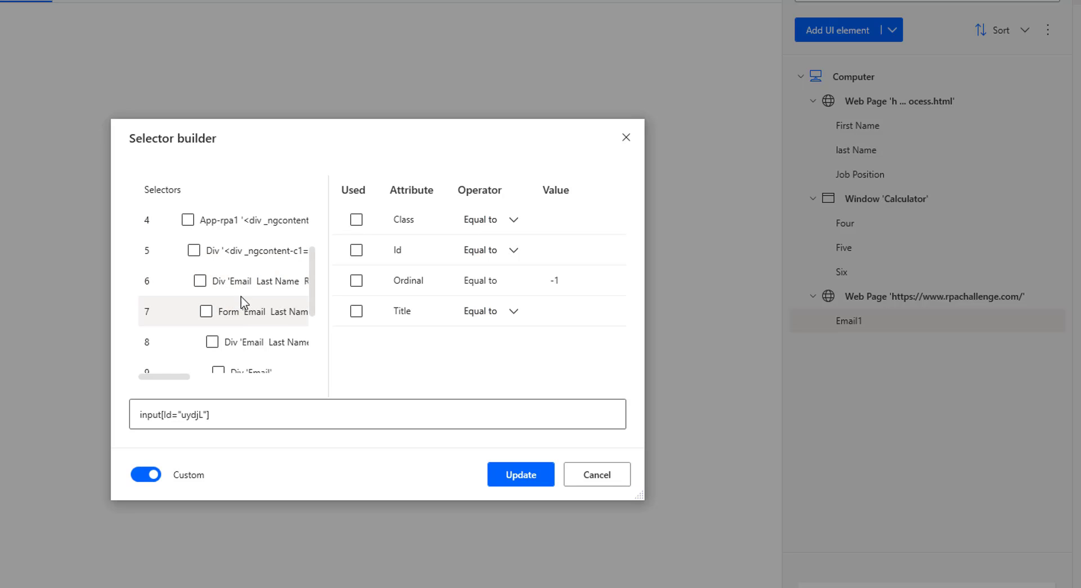
pyautogui.scroll(-1, 280, 350)
pyautogui.scroll(-1, 280, 350)
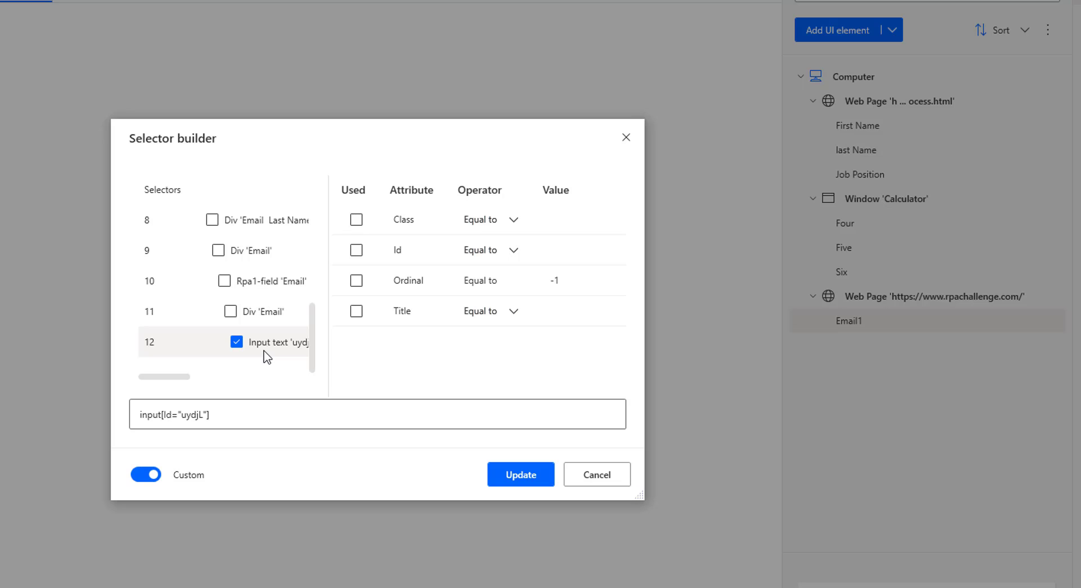